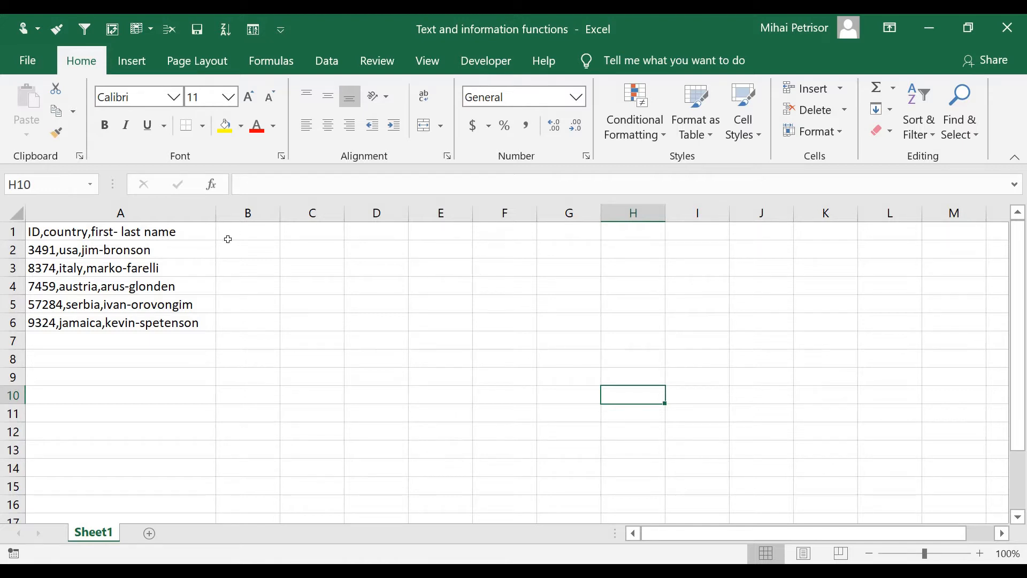
# Step: Increase the font size of A1:A6 to 18 and autofit column A to the enlarged text
pyautogui.moveTo(202, 232); pyautogui.dragTo(213, 327)
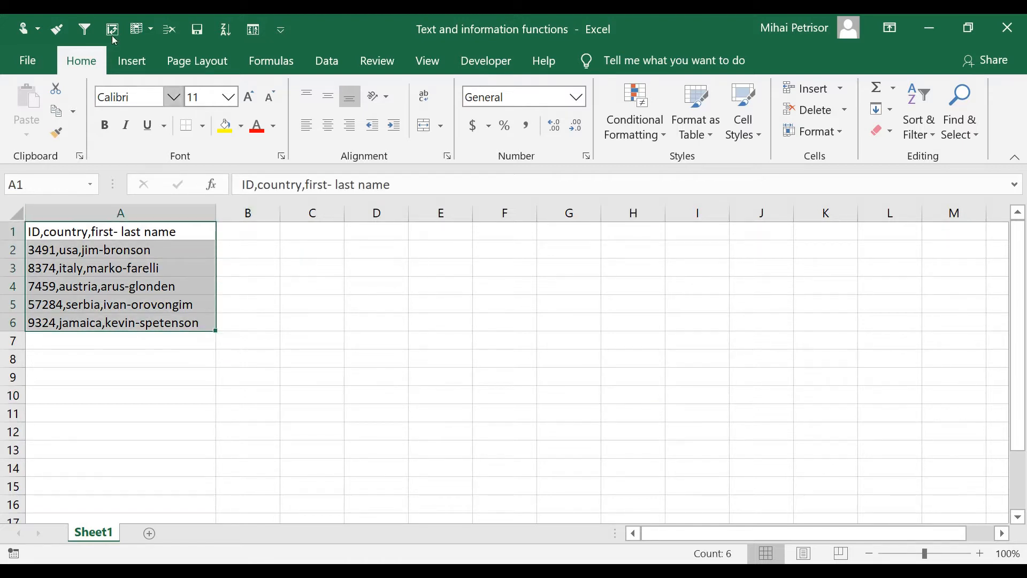
pyautogui.click(249, 97)
pyautogui.click(249, 97)
pyautogui.click(248, 98)
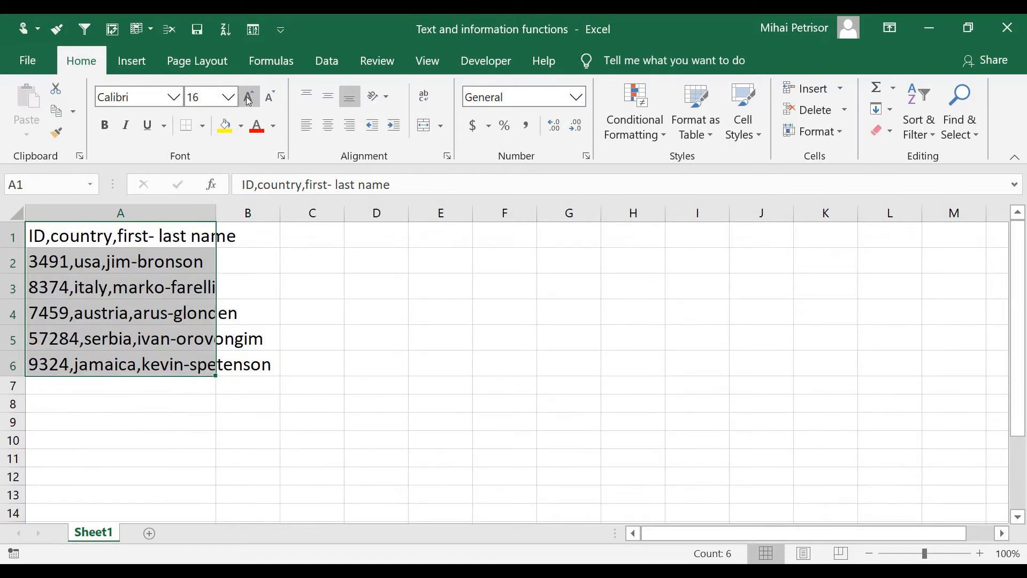
pyautogui.click(248, 98)
pyautogui.doubleClick(216, 212)
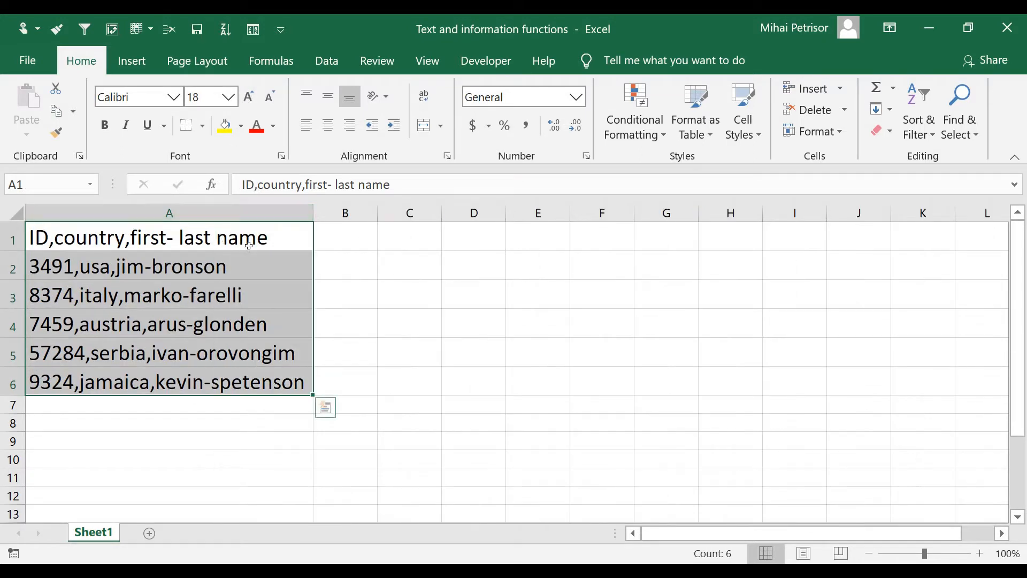
# Step: Examine the combined header in A1 against the first record below it and the empty cells beside it
pyautogui.click(249, 245)
pyautogui.click(261, 265)
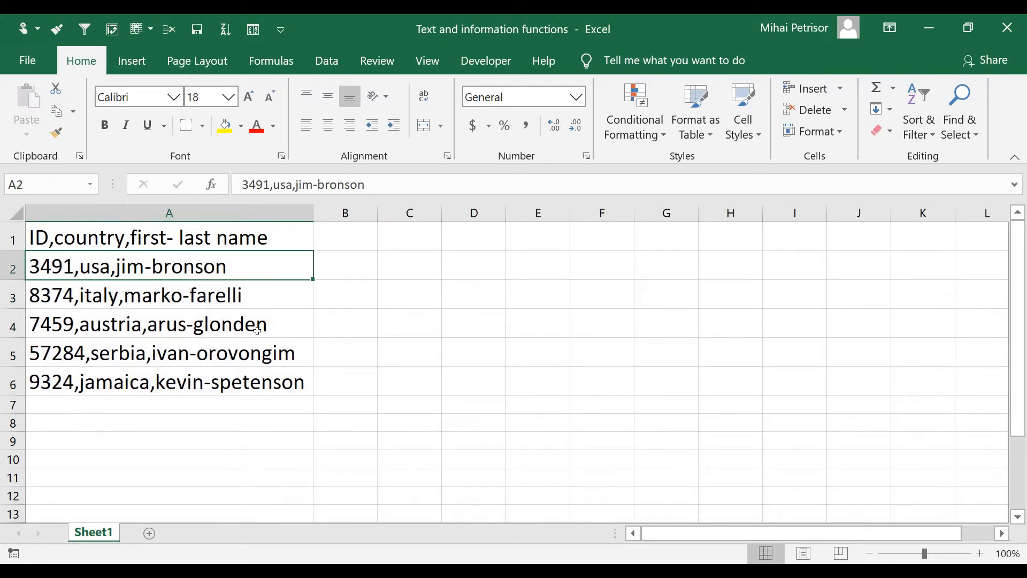
pyautogui.click(268, 237)
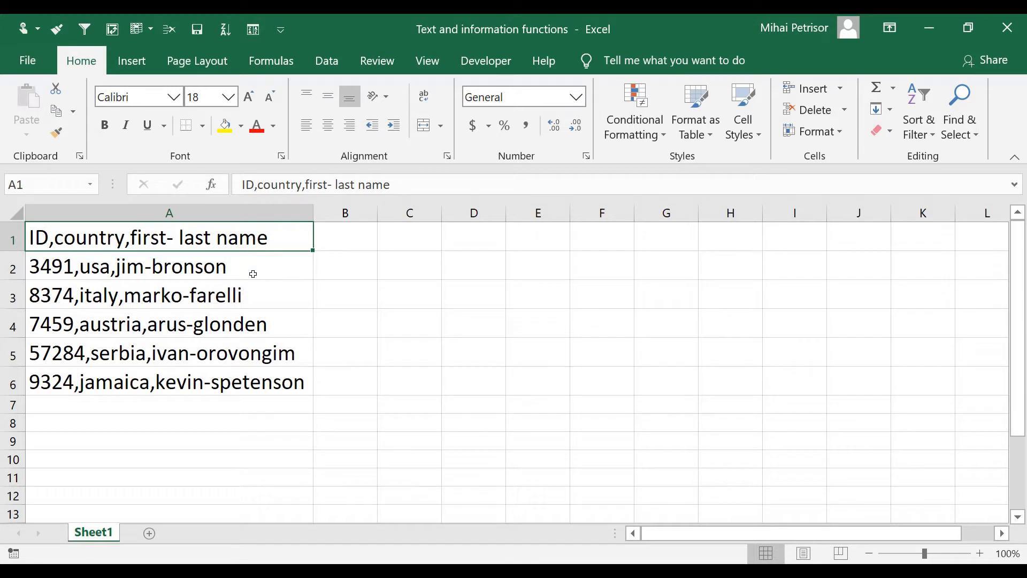
pyautogui.click(252, 267)
pyautogui.click(277, 243)
pyautogui.click(327, 236)
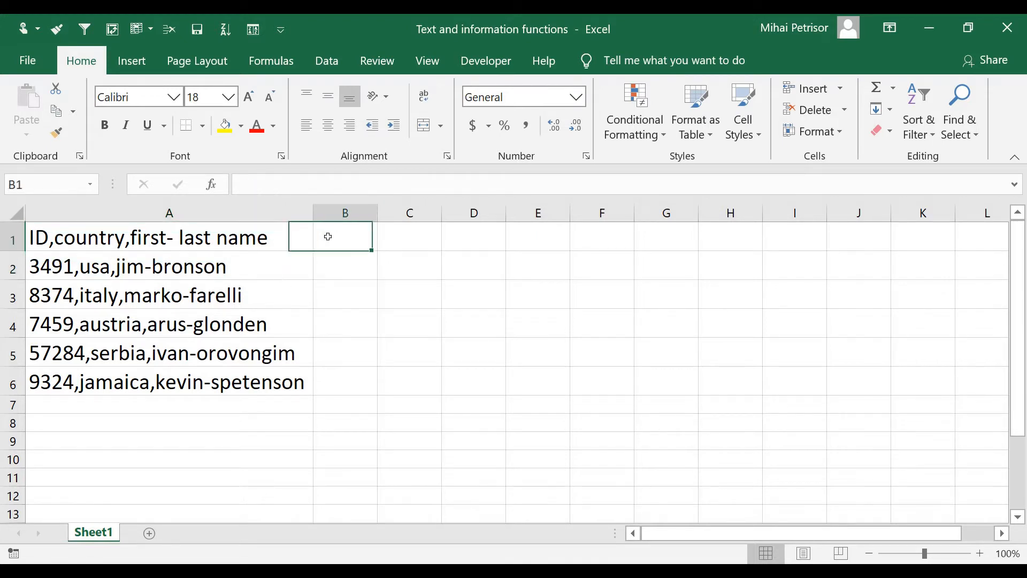
pyautogui.press('Right')
pyautogui.press('Right')
pyautogui.press('Right')
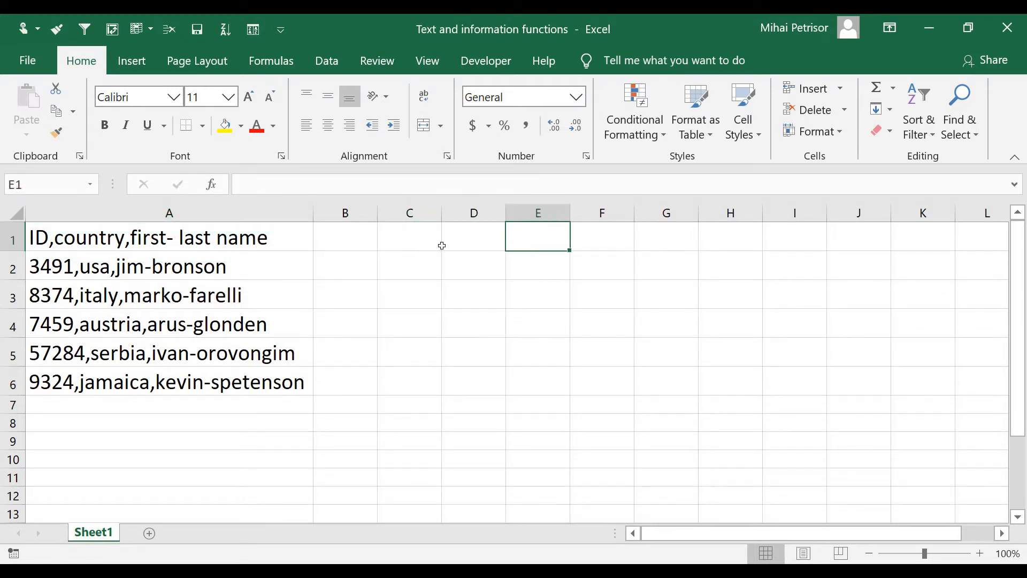
pyautogui.doubleClick(54, 238)
pyautogui.press('Escape')
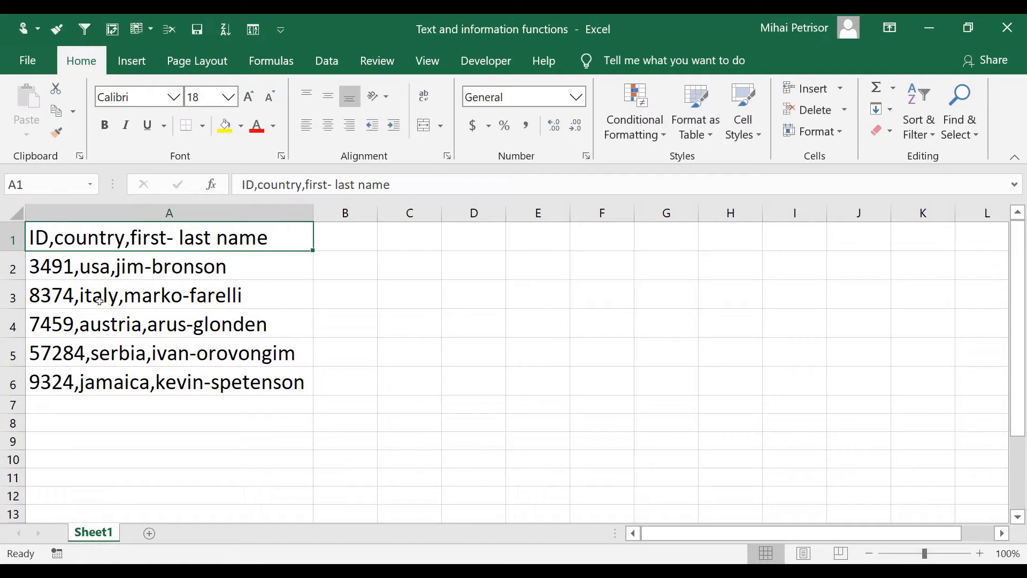
# Step: Examine how commas and hyphens separate the ID, country and name in the records of A2:A6
pyautogui.press('Down')
pyautogui.press('Down')
pyautogui.press('Down')
pyautogui.press('Down')
pyautogui.click(91, 261)
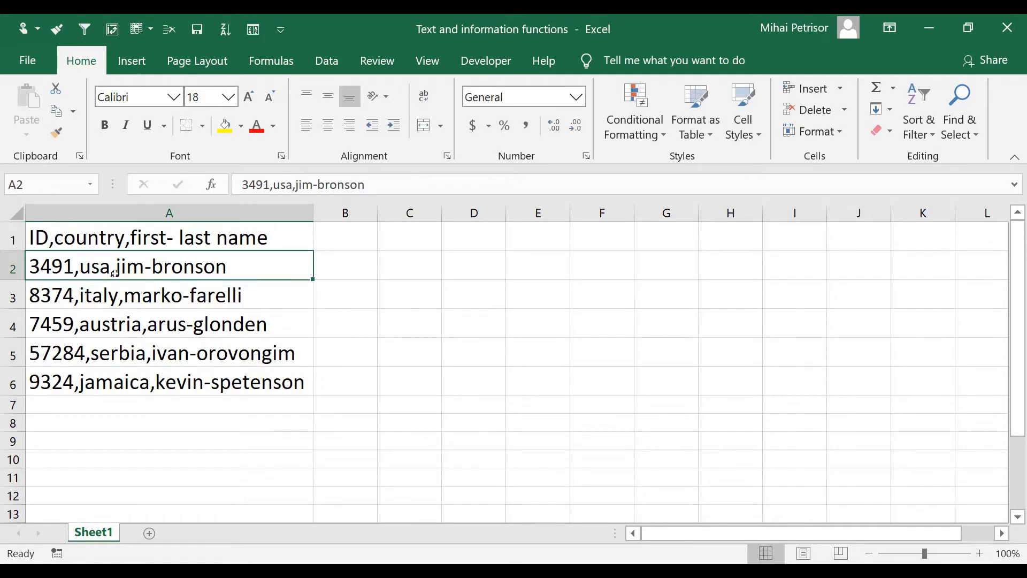
pyautogui.click(86, 297)
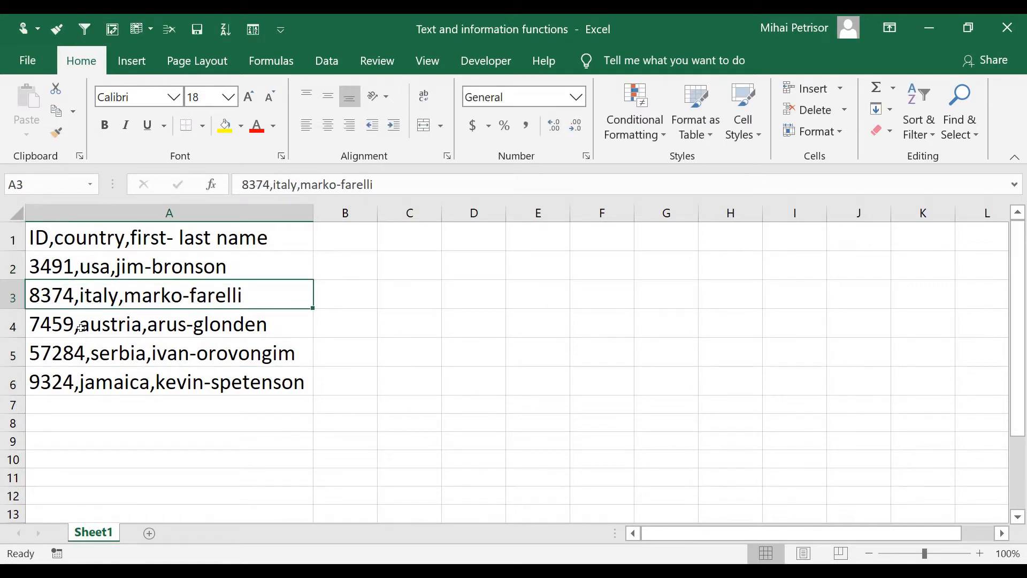
pyautogui.click(99, 329)
pyautogui.click(129, 357)
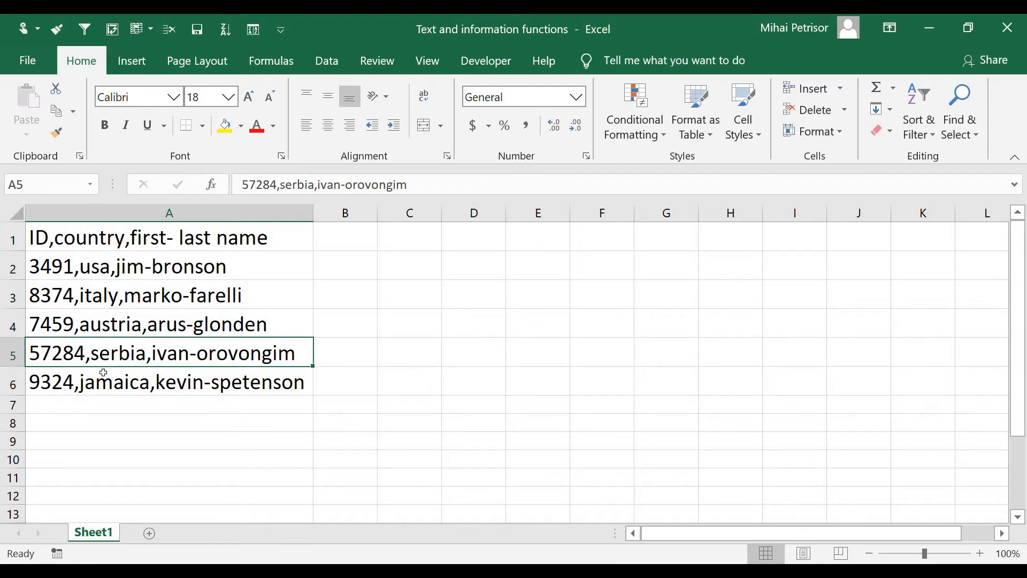
pyautogui.click(131, 385)
pyautogui.click(162, 420)
pyautogui.click(12, 269)
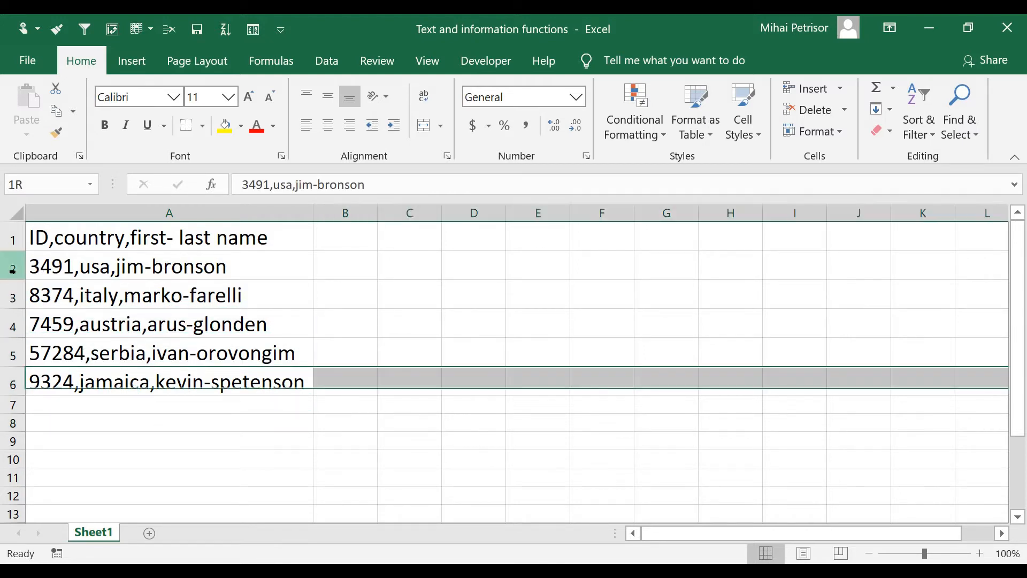
pyautogui.click(13, 297)
pyautogui.click(111, 303)
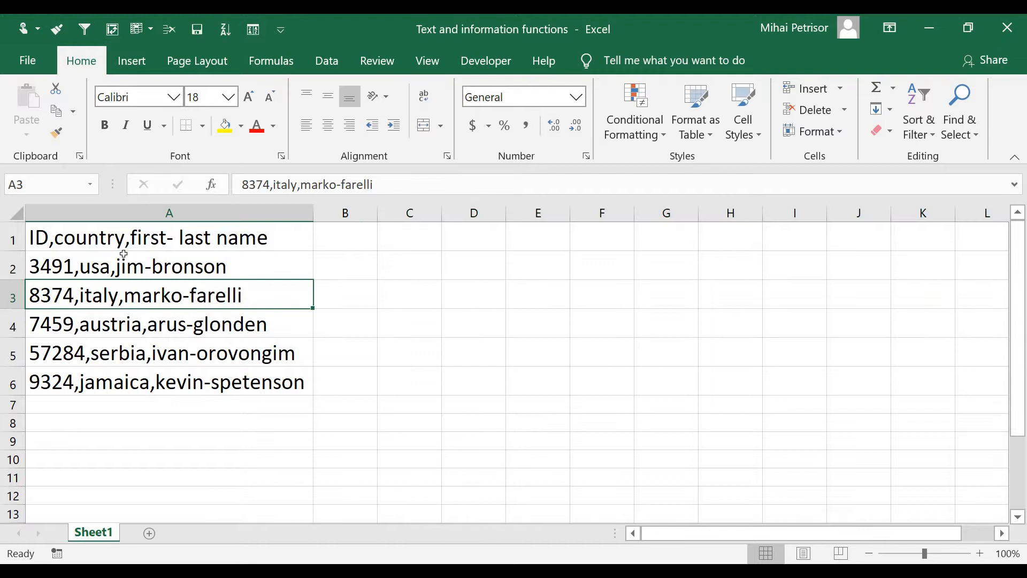
pyautogui.click(122, 213)
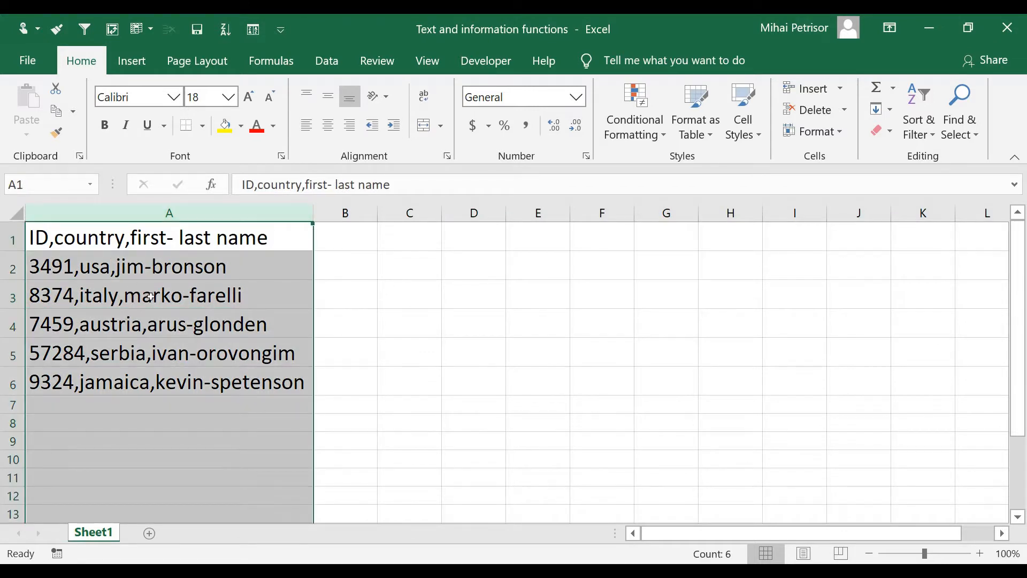
pyautogui.click(185, 297)
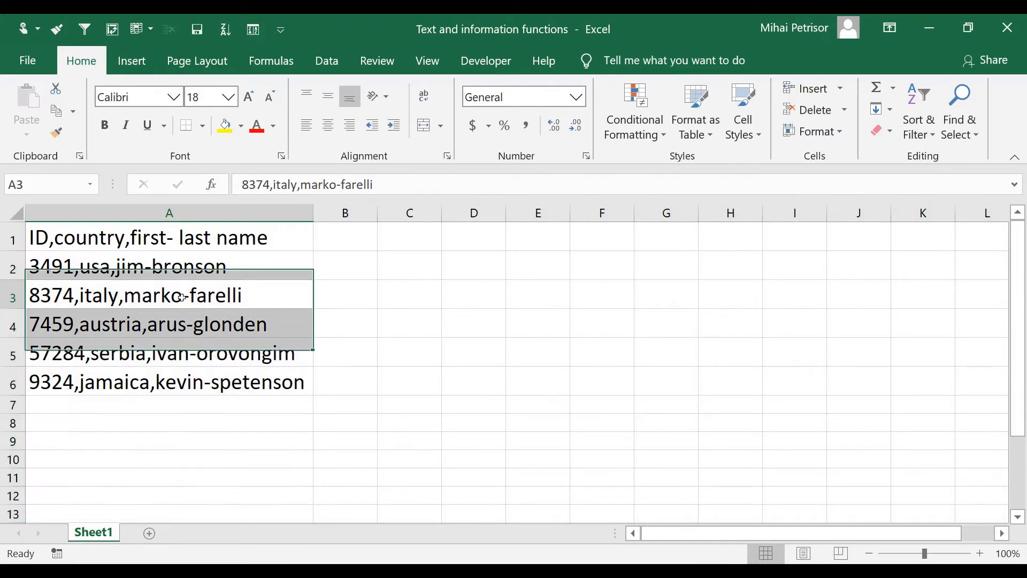
# Step: Remove the space after the hyphen in the A1 header so it reads "ID,country,first-last name"
pyautogui.doubleClick(180, 235)
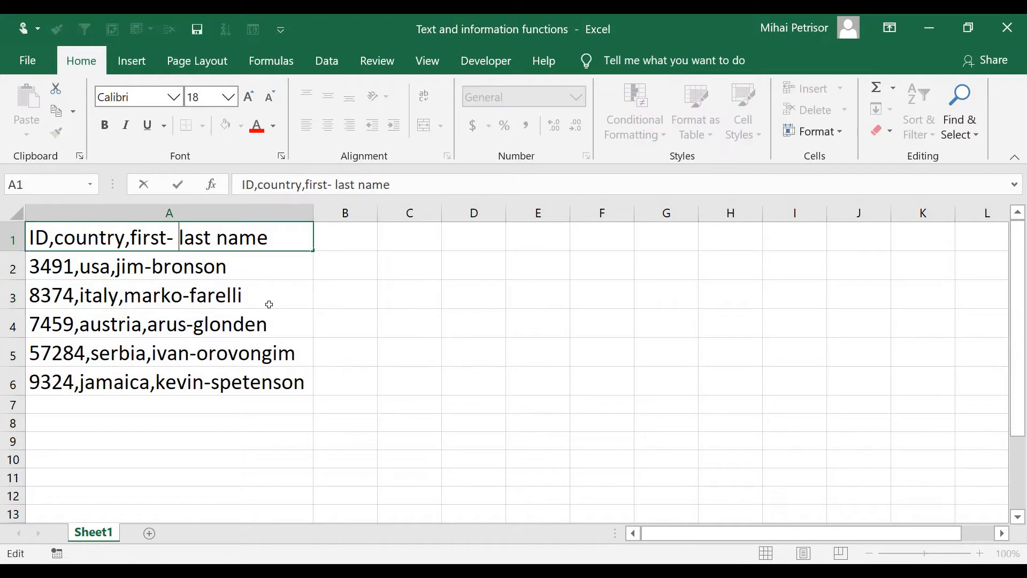
pyautogui.press('BackSpace')
pyautogui.click(226, 390)
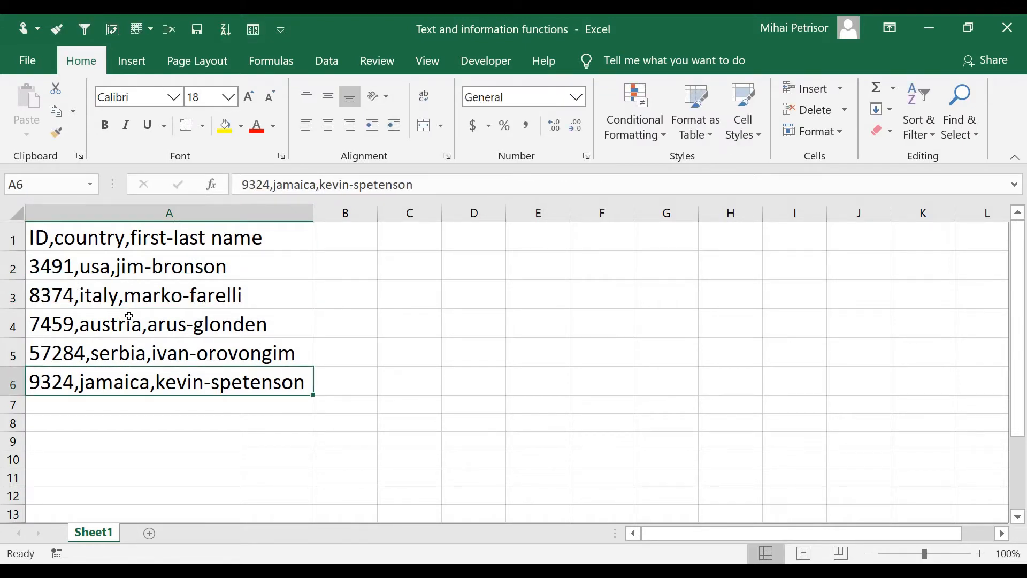
pyautogui.click(262, 237)
pyautogui.click(366, 249)
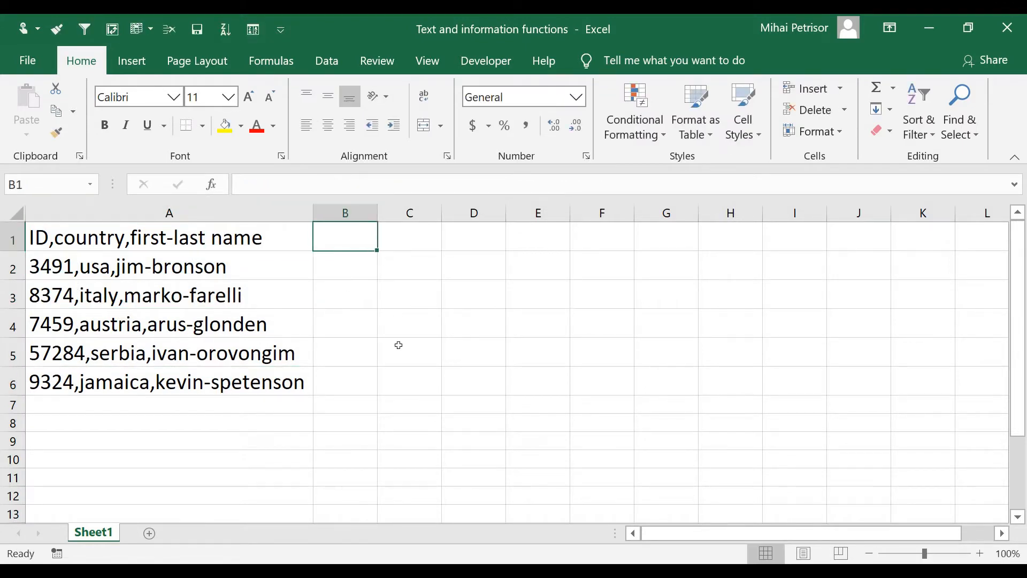
# Step: Start Text to Columns on column A, using the Delimited data type with Comma as the only delimiter
pyautogui.click(278, 214)
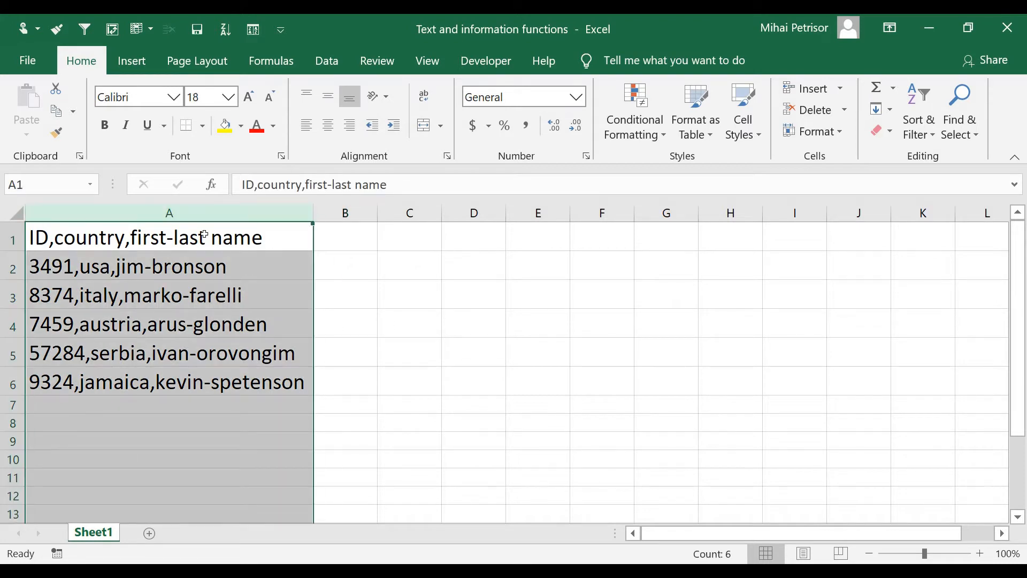
pyautogui.click(327, 61)
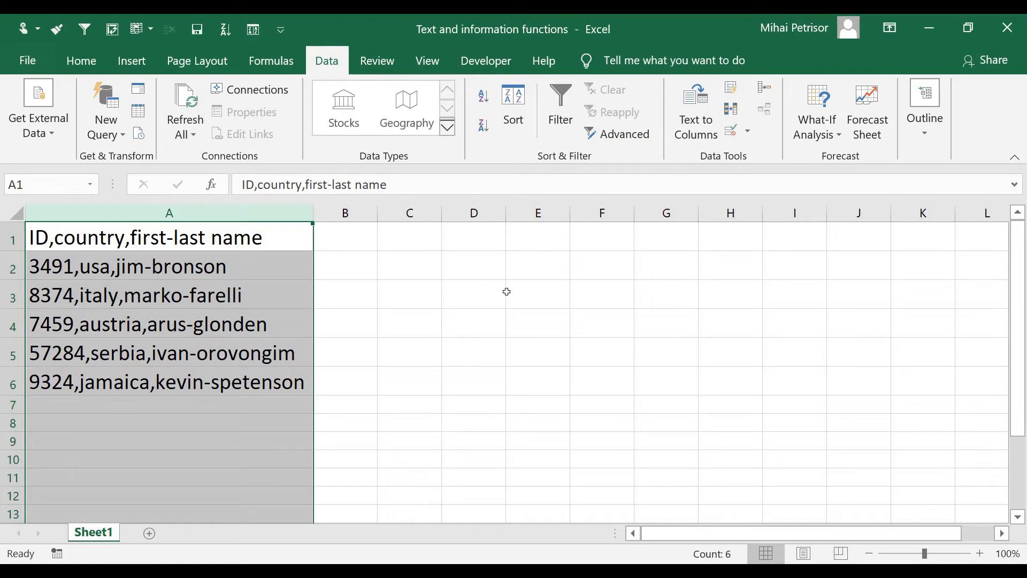
pyautogui.click(695, 112)
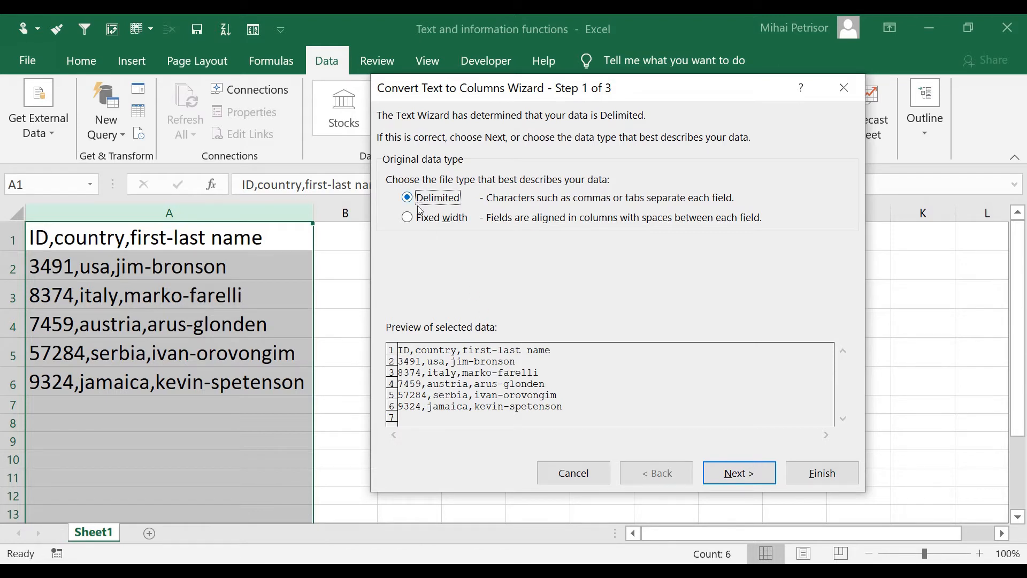
pyautogui.click(738, 472)
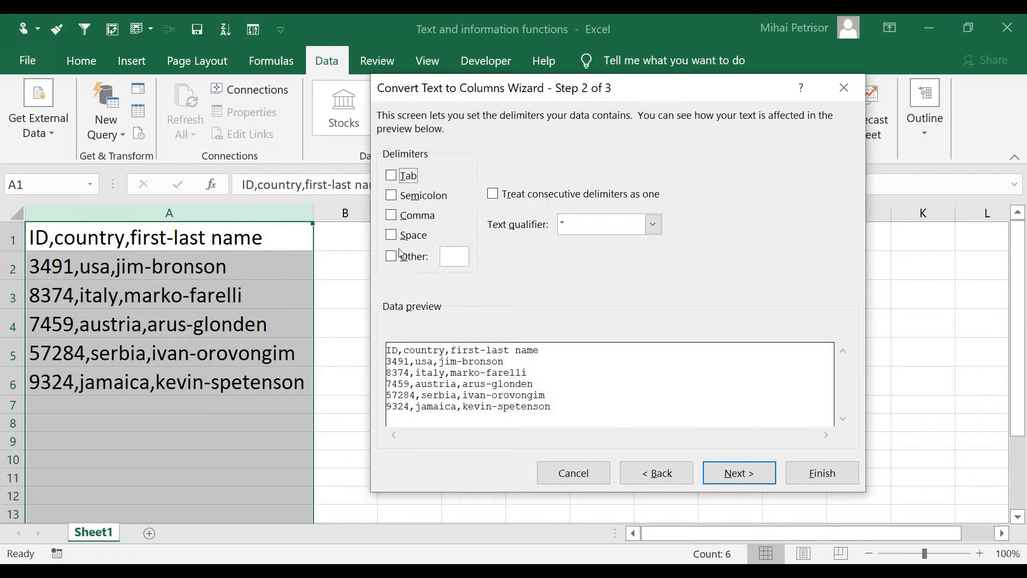
pyautogui.click(399, 216)
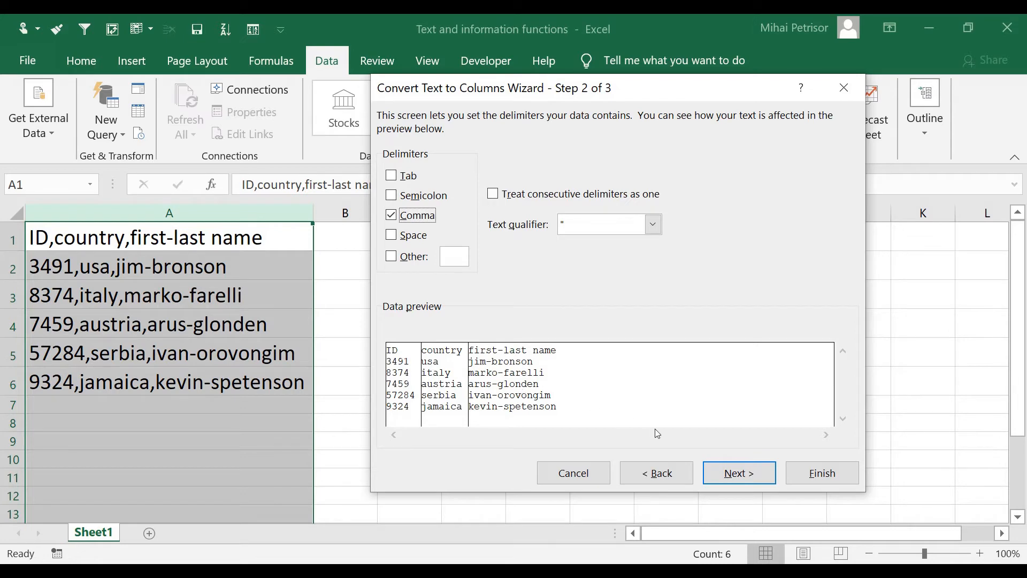
pyautogui.click(734, 484)
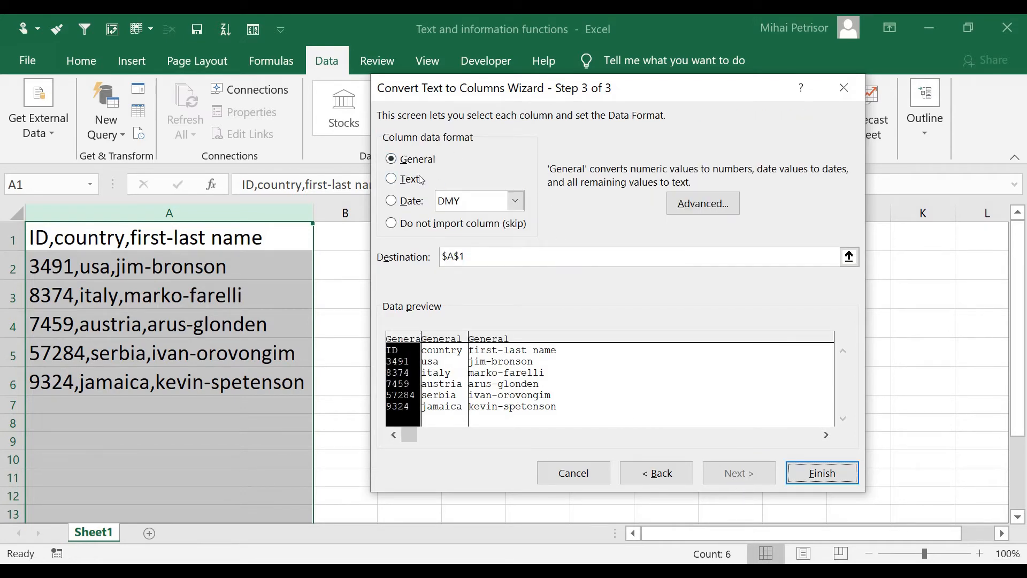
# Step: Set the first column's data format to General and complete the text-to-columns conversion with destination $A$1
pyautogui.click(392, 179)
pyautogui.click(392, 201)
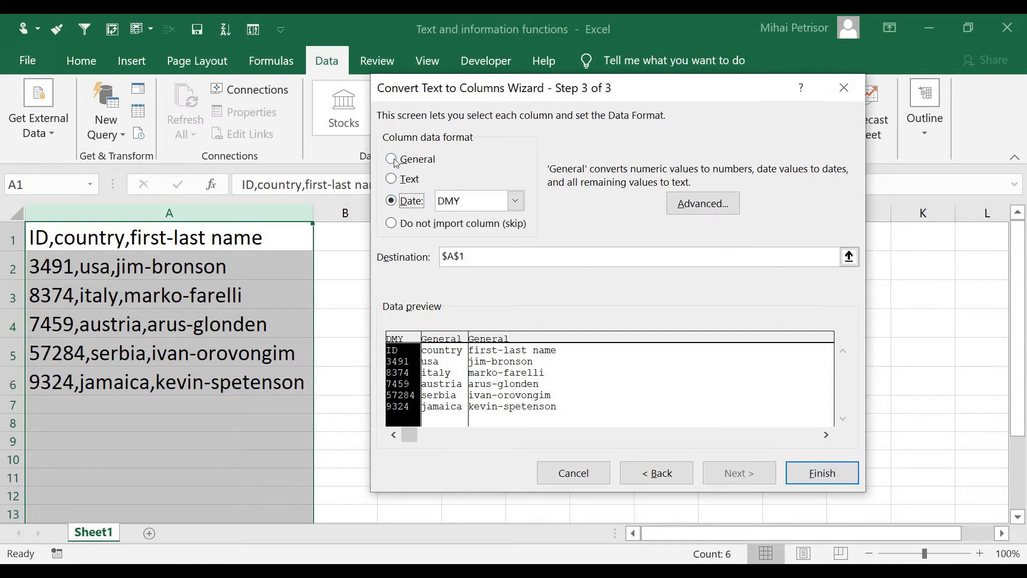
pyautogui.click(395, 161)
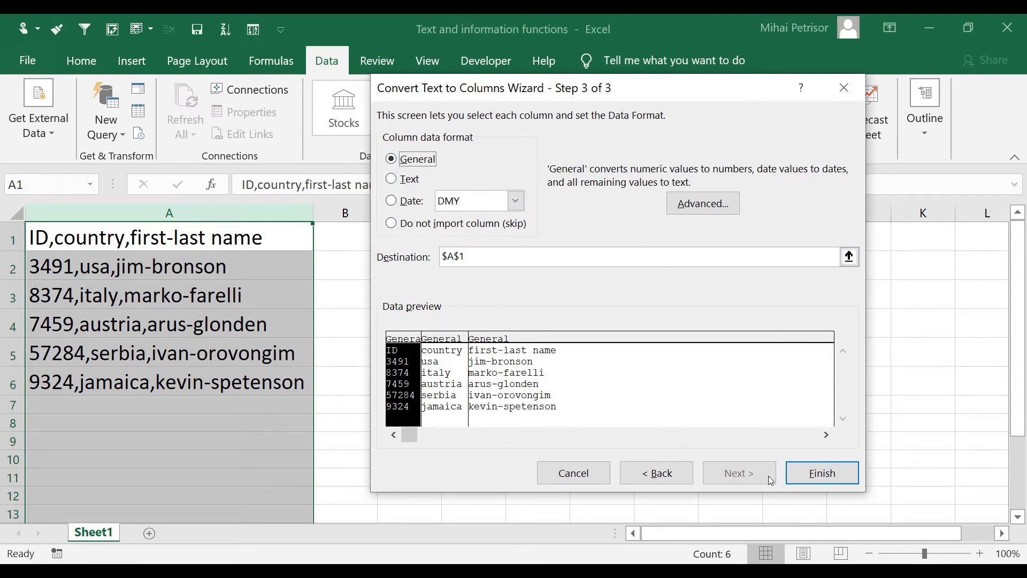
pyautogui.click(813, 474)
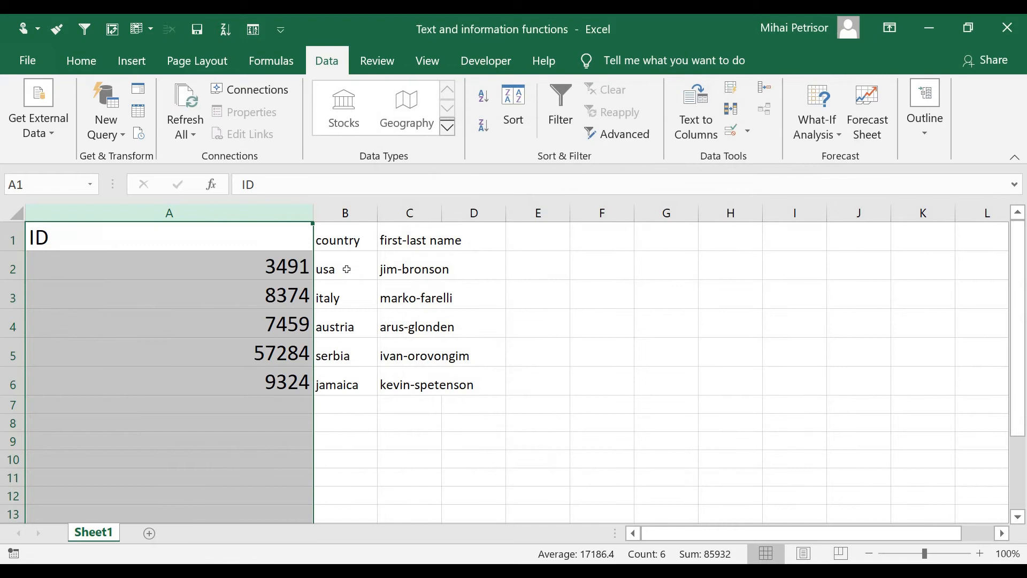
# Step: Set the whole sheet's font size to 18 and autofit the widths of all columns
pyautogui.doubleClick(313, 213)
pyautogui.click(17, 214)
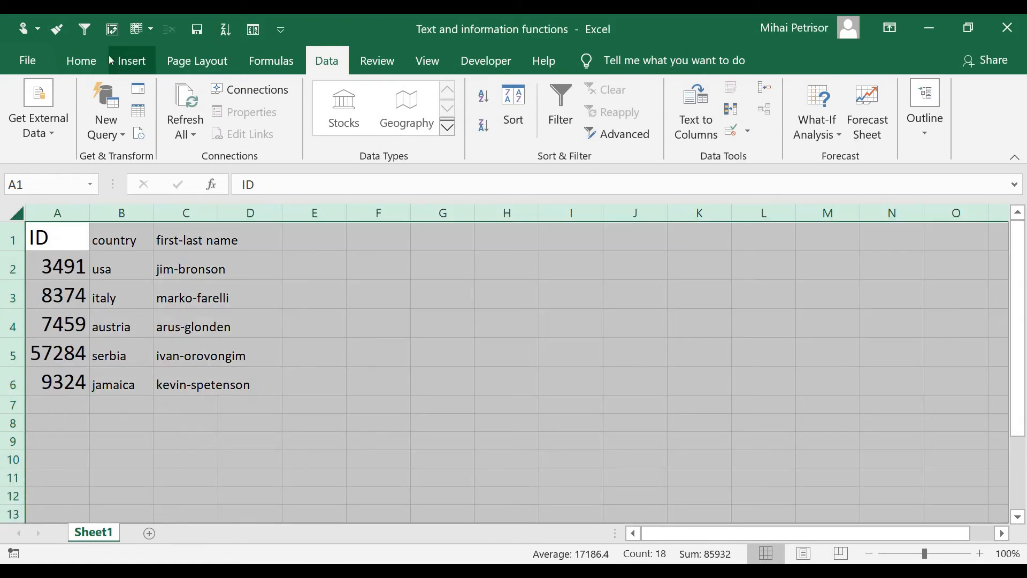
pyautogui.click(80, 61)
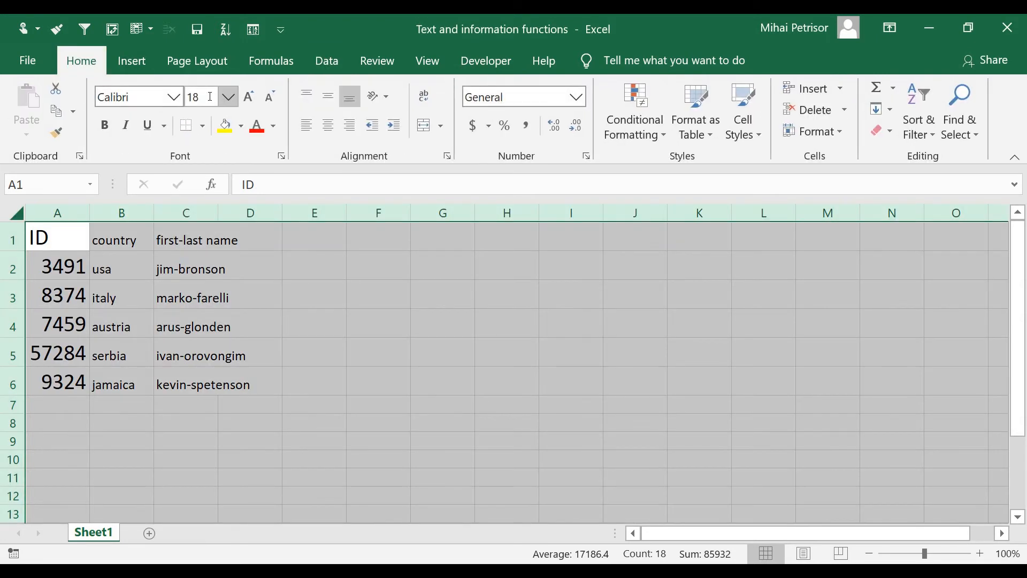
pyautogui.click(249, 98)
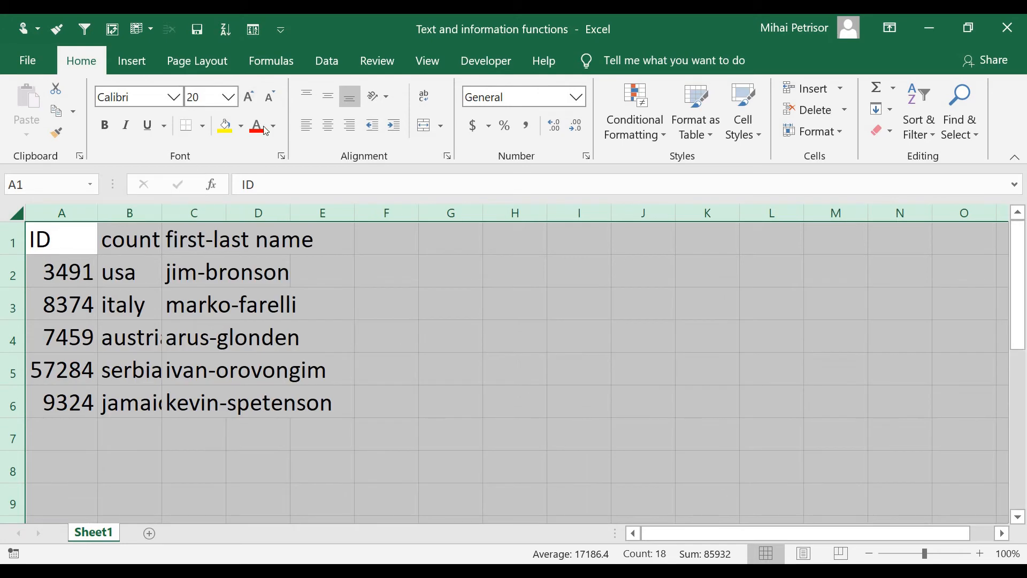
pyautogui.click(270, 97)
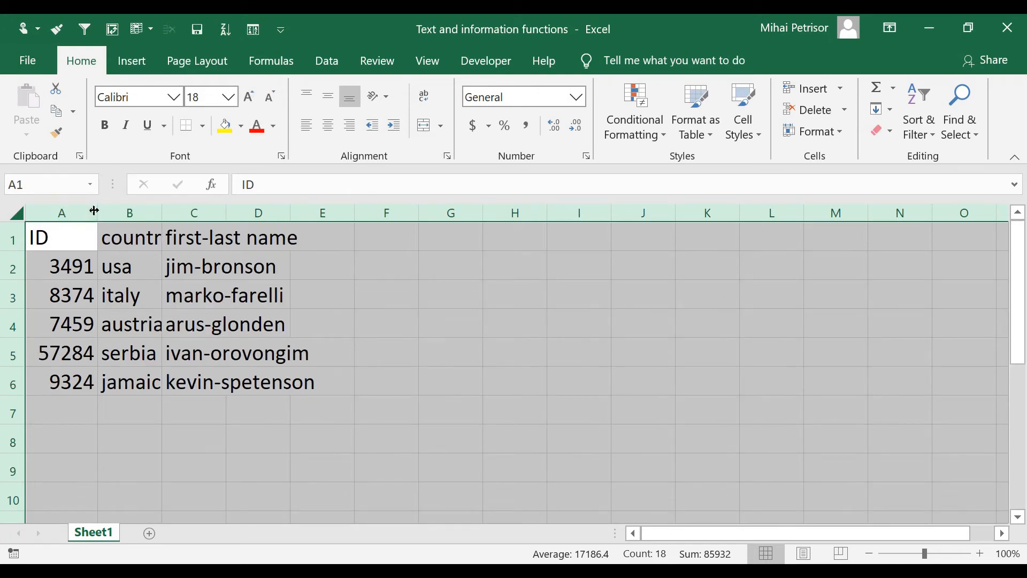
pyautogui.doubleClick(94, 210)
pyautogui.click(367, 328)
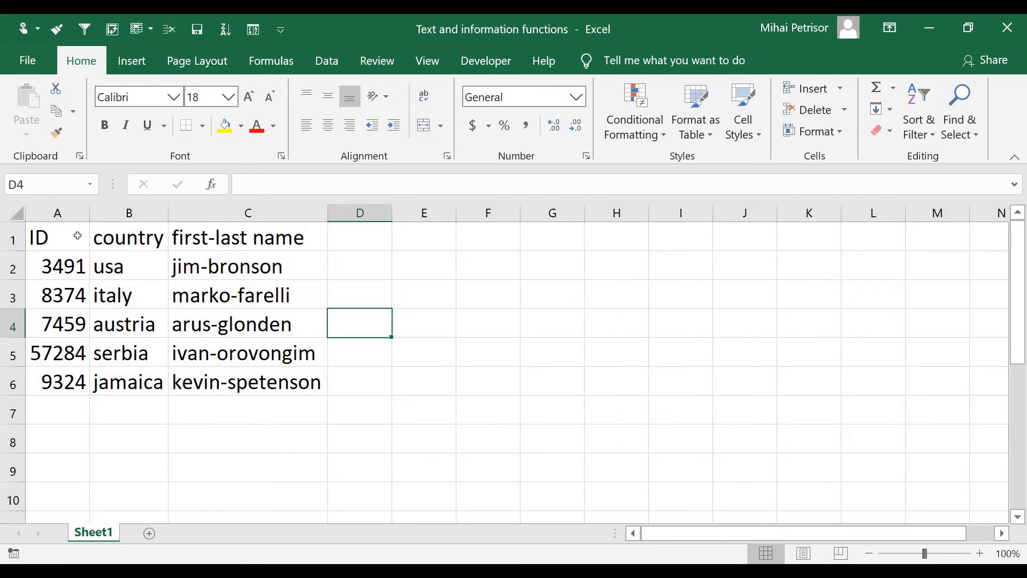
# Step: Check the separated ID, country and first-last name headers and the first record beneath them
pyautogui.moveTo(78, 236); pyautogui.dragTo(234, 237)
pyautogui.click(72, 264)
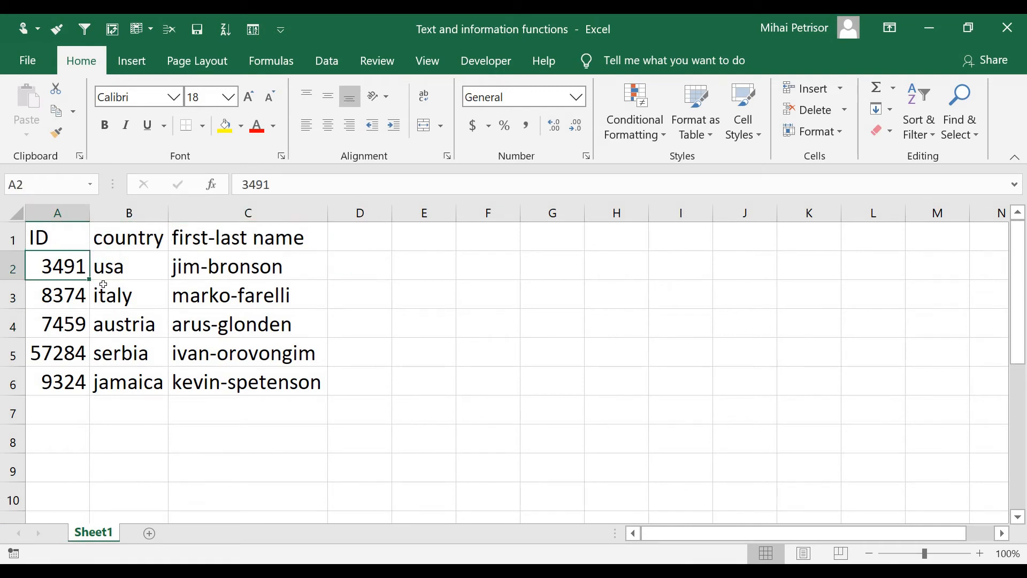
pyautogui.click(121, 265)
pyautogui.click(237, 274)
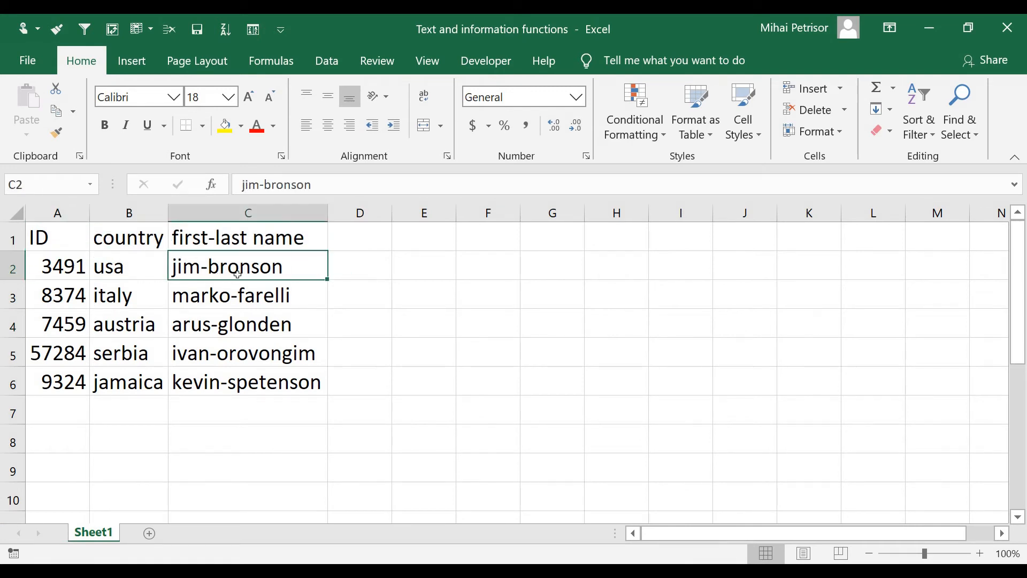
pyautogui.click(359, 321)
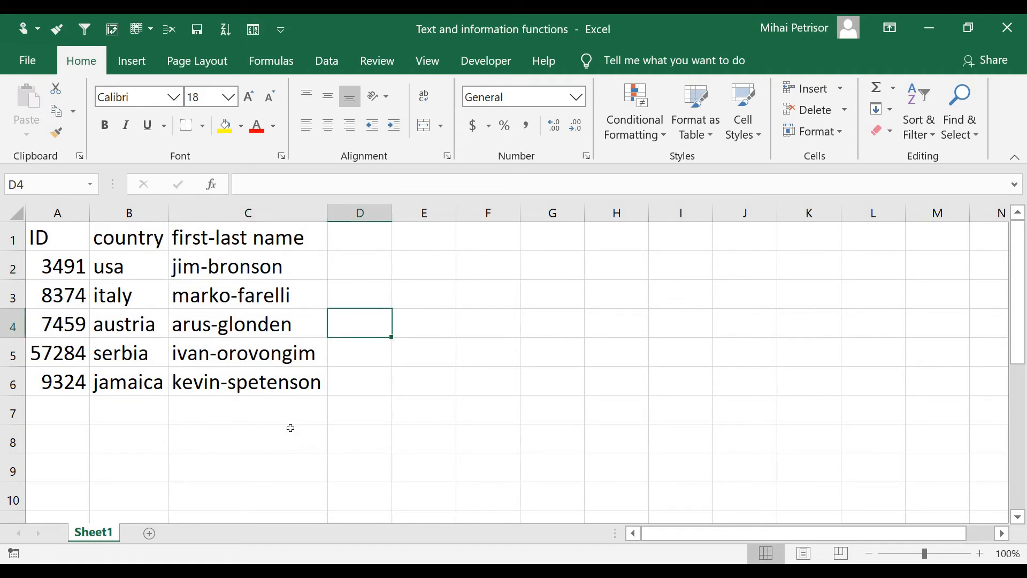
pyautogui.click(216, 240)
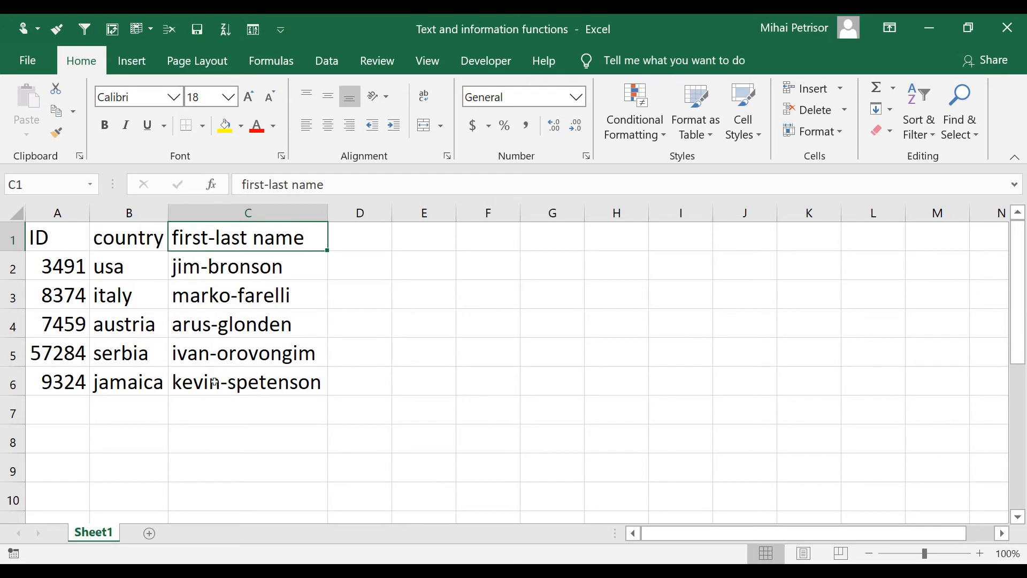
pyautogui.click(230, 212)
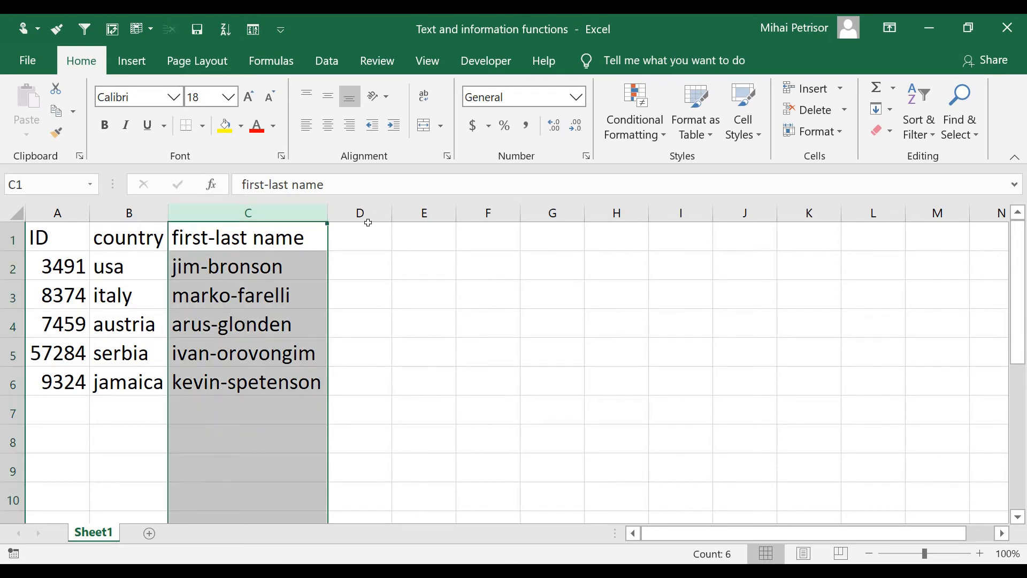
pyautogui.click(366, 213)
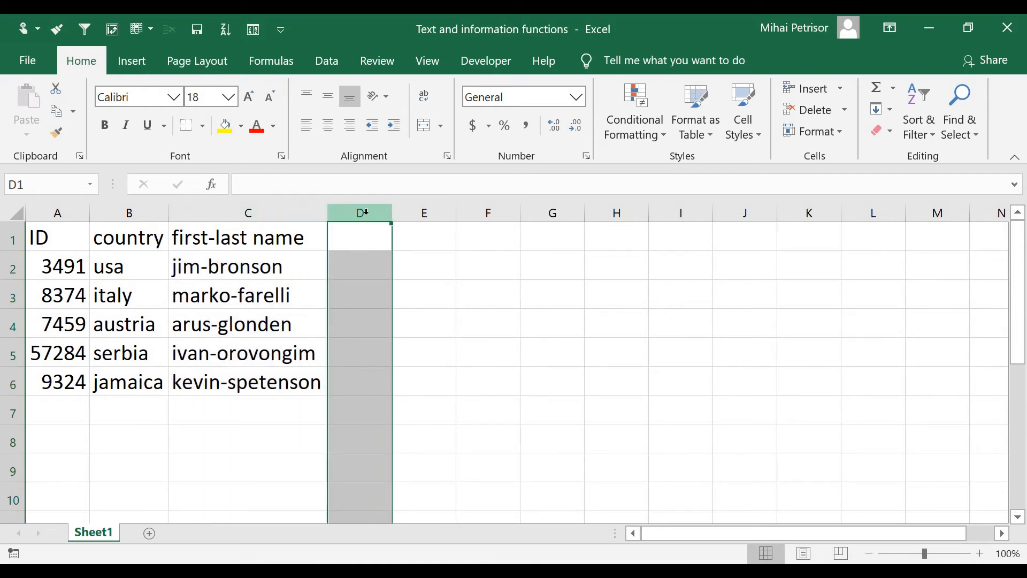
pyautogui.click(431, 213)
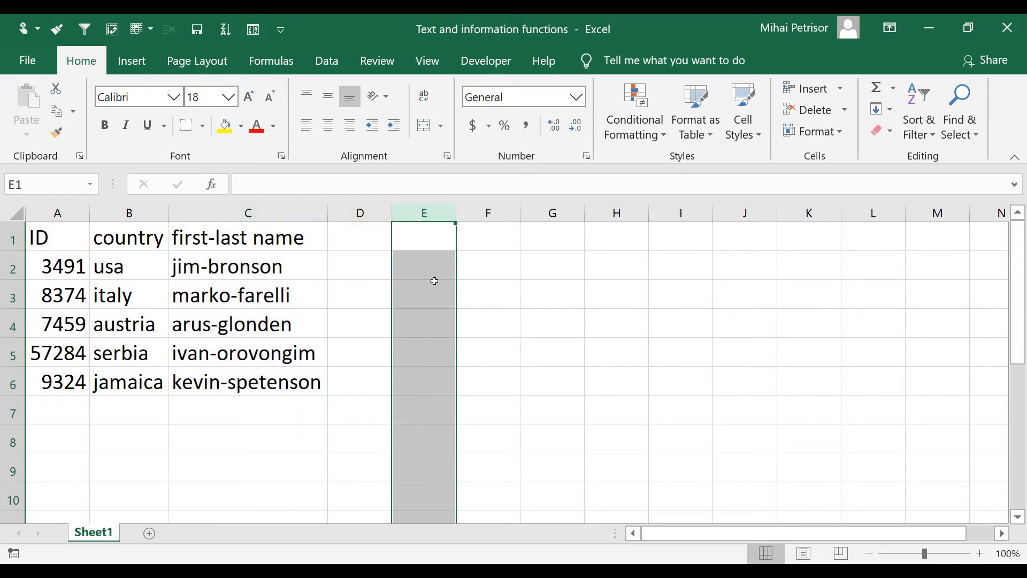
pyautogui.click(364, 289)
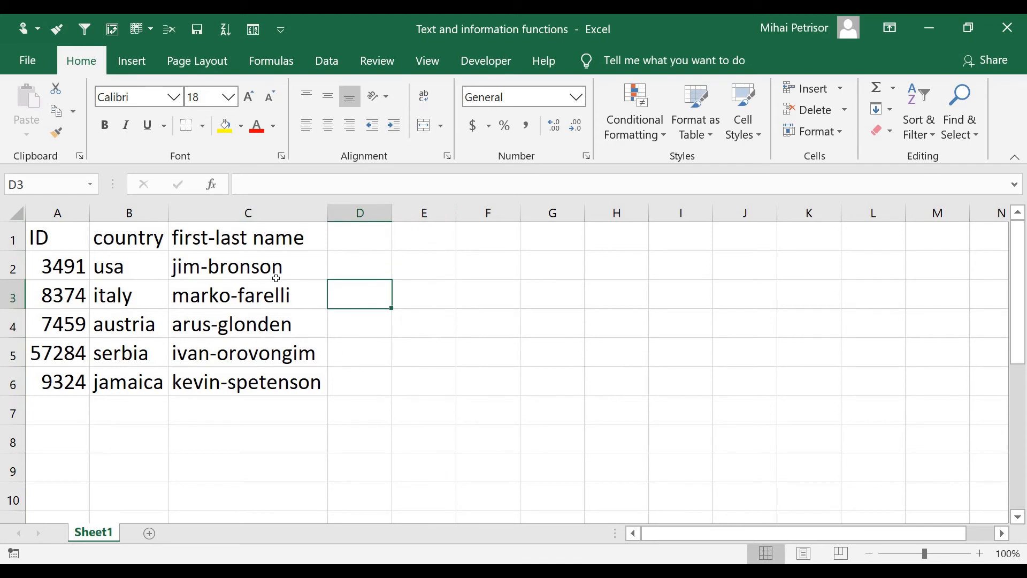
# Step: Start Text to Columns on the first-last name column, using the Delimited data type
pyautogui.click(259, 208)
pyautogui.click(327, 61)
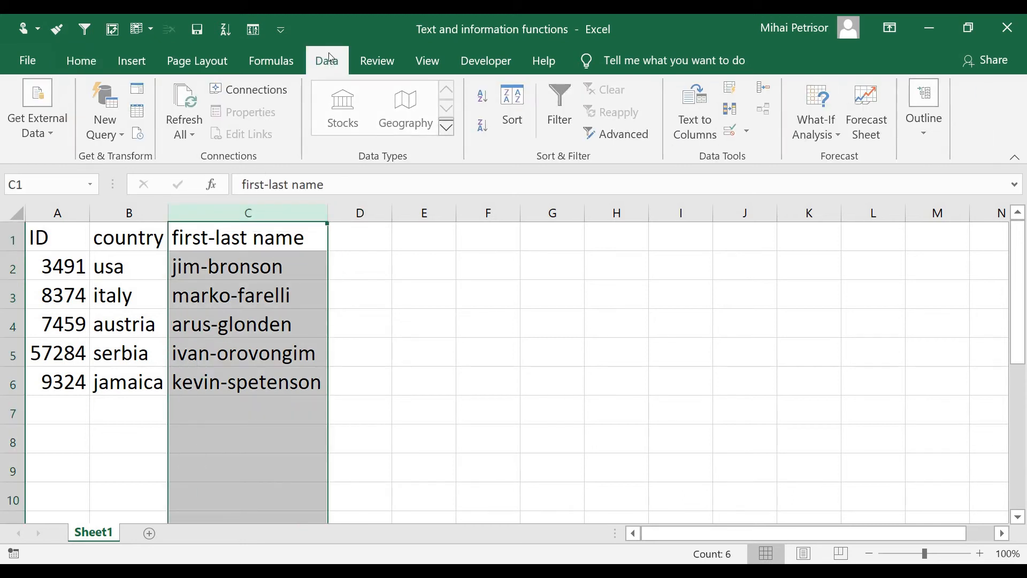
pyautogui.click(698, 118)
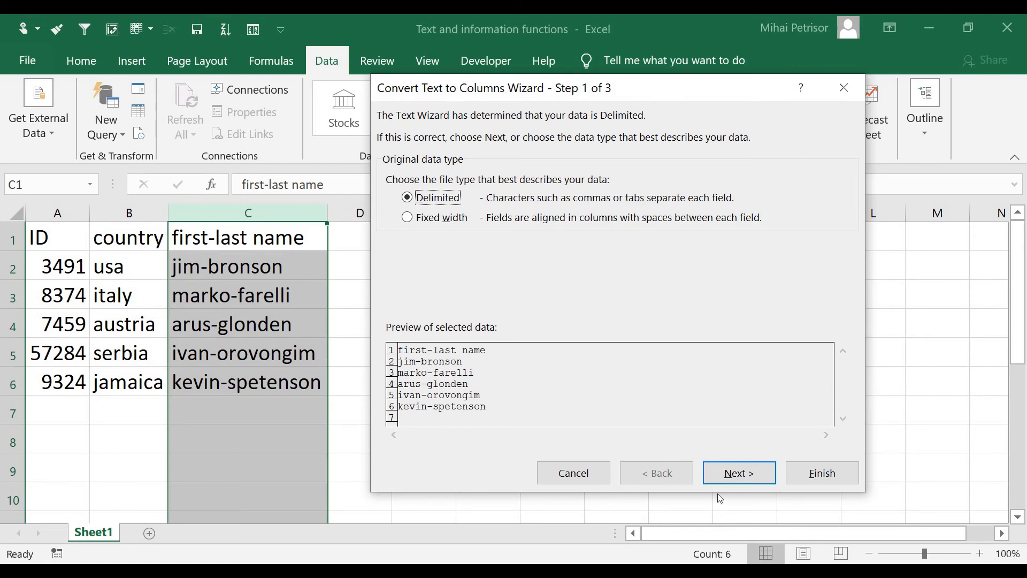
pyautogui.click(733, 474)
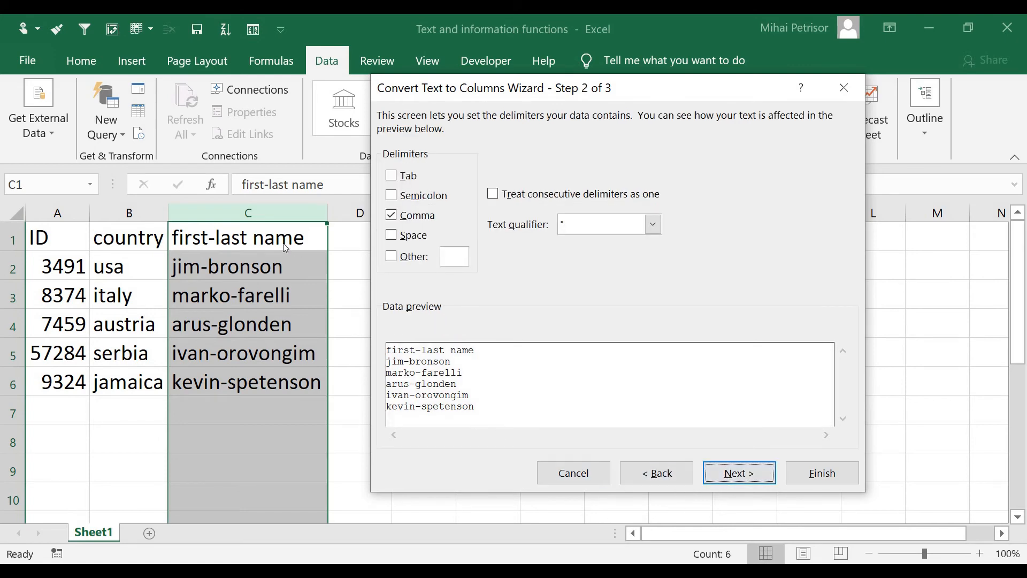
# Step: Replace the Comma delimiter with a custom hyphen (-) and complete the conversion in General format with destination $C$1
pyautogui.click(396, 217)
pyautogui.click(390, 257)
pyautogui.click(456, 257)
pyautogui.write('-')
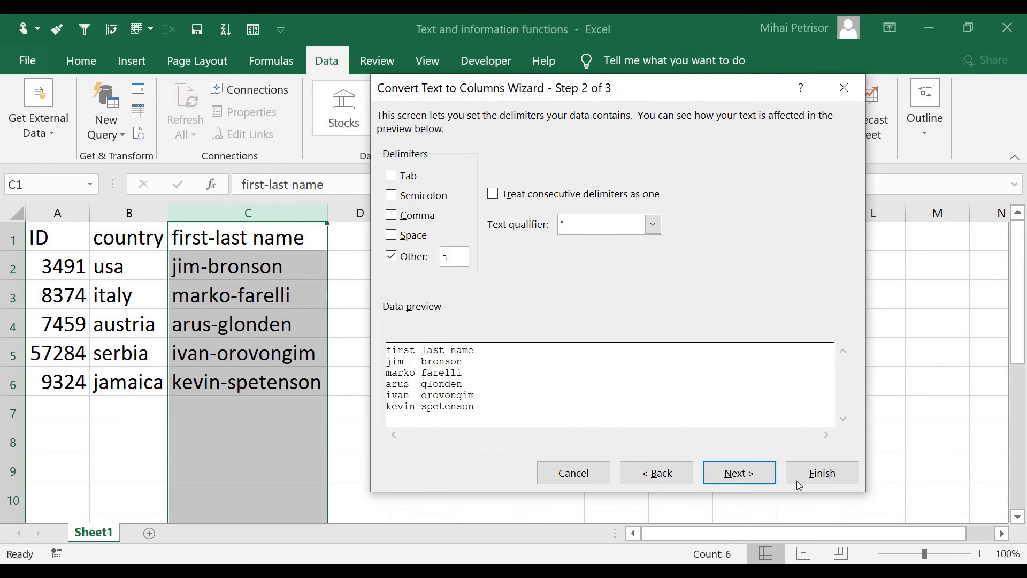
pyautogui.press('Return')
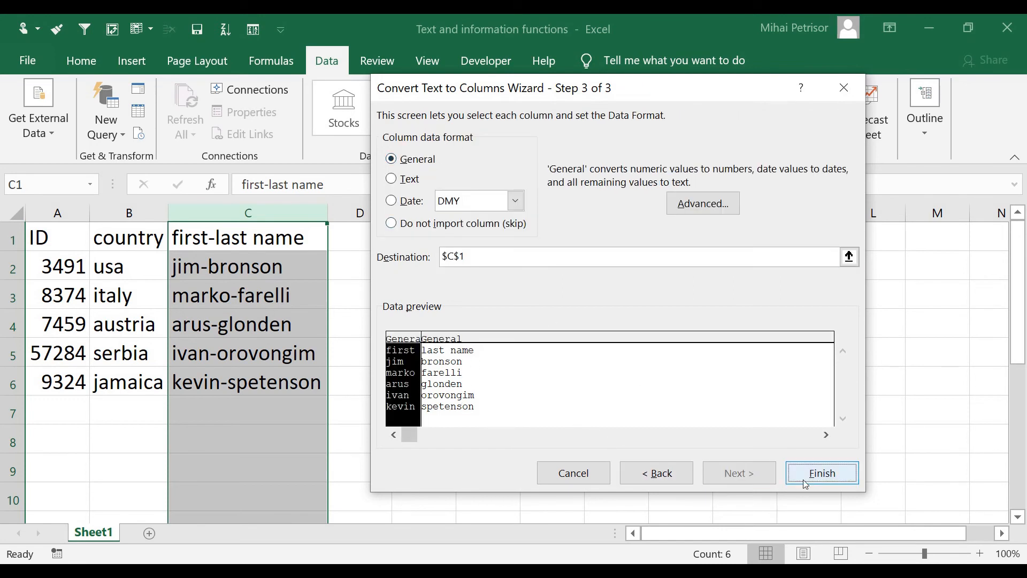
pyautogui.click(821, 483)
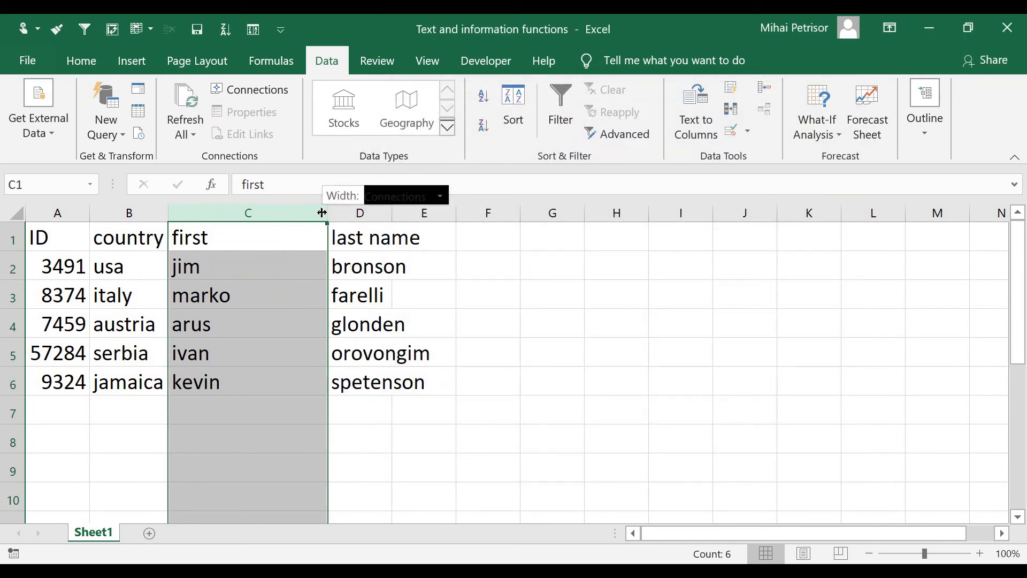
# Step: Autofit the widths of the first name and last name columns, C and D
pyautogui.doubleClick(327, 213)
pyautogui.doubleClick(300, 213)
pyautogui.click(277, 238)
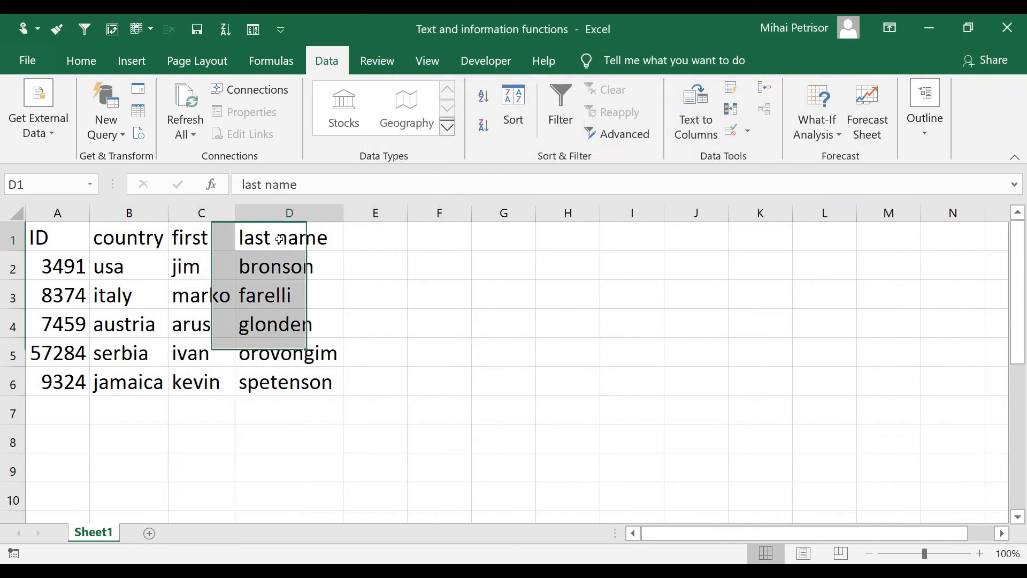
pyautogui.moveTo(214, 240); pyautogui.dragTo(203, 382)
pyautogui.moveTo(272, 241); pyautogui.dragTo(272, 389)
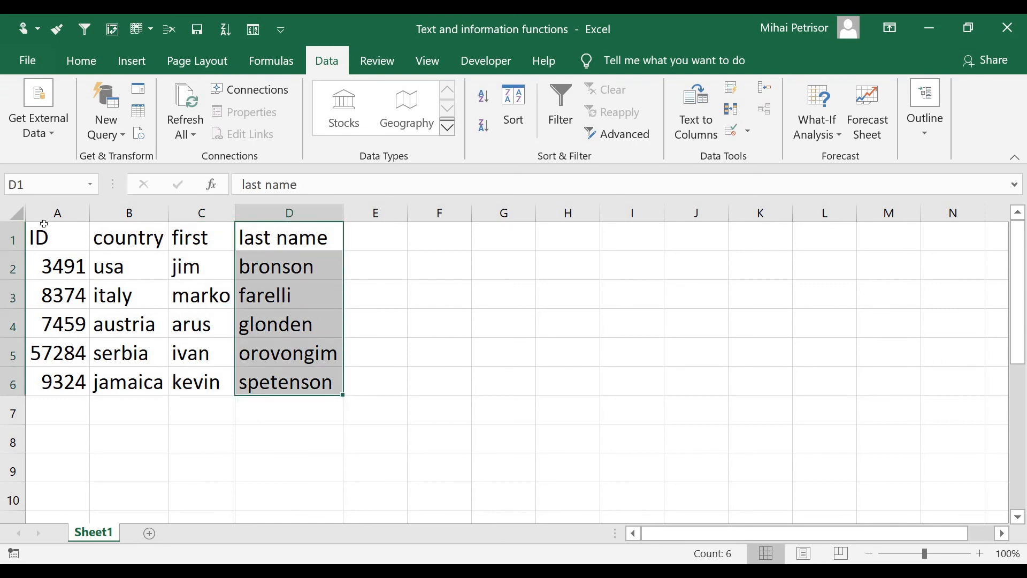
# Step: Apply All Borders to the whole data table, A1:D6
pyautogui.moveTo(51, 236); pyautogui.dragTo(273, 382)
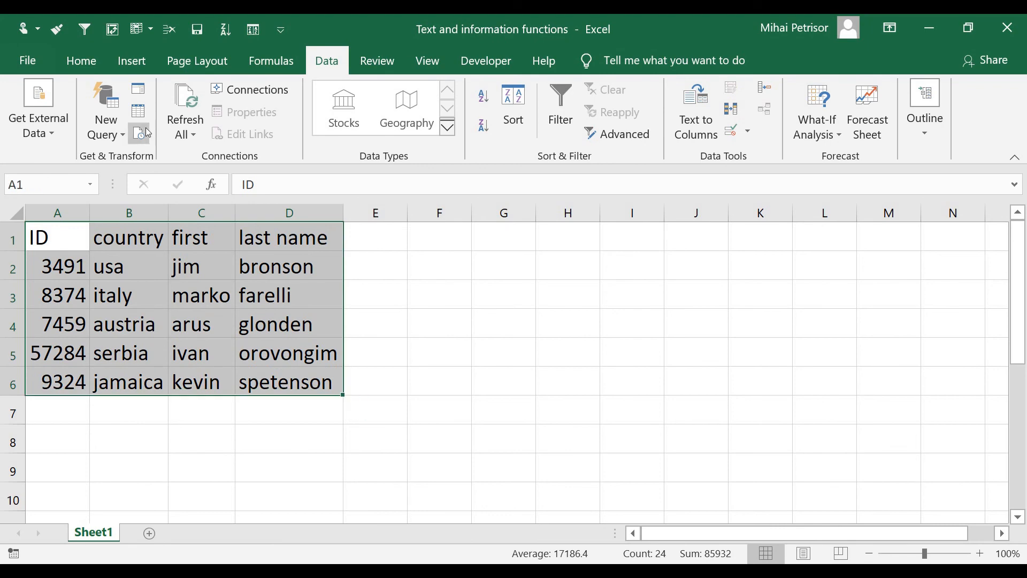
pyautogui.click(80, 62)
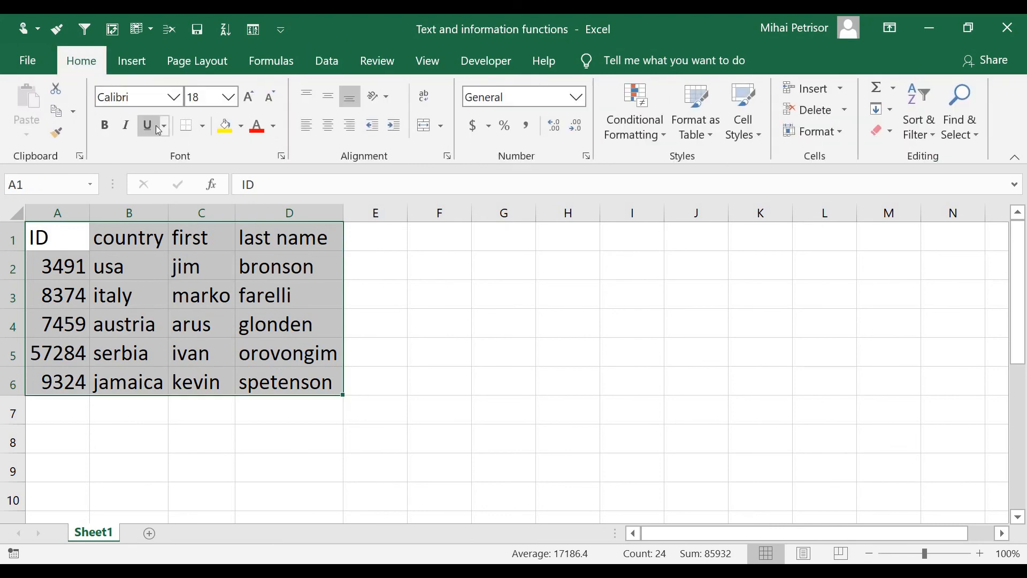
pyautogui.click(205, 126)
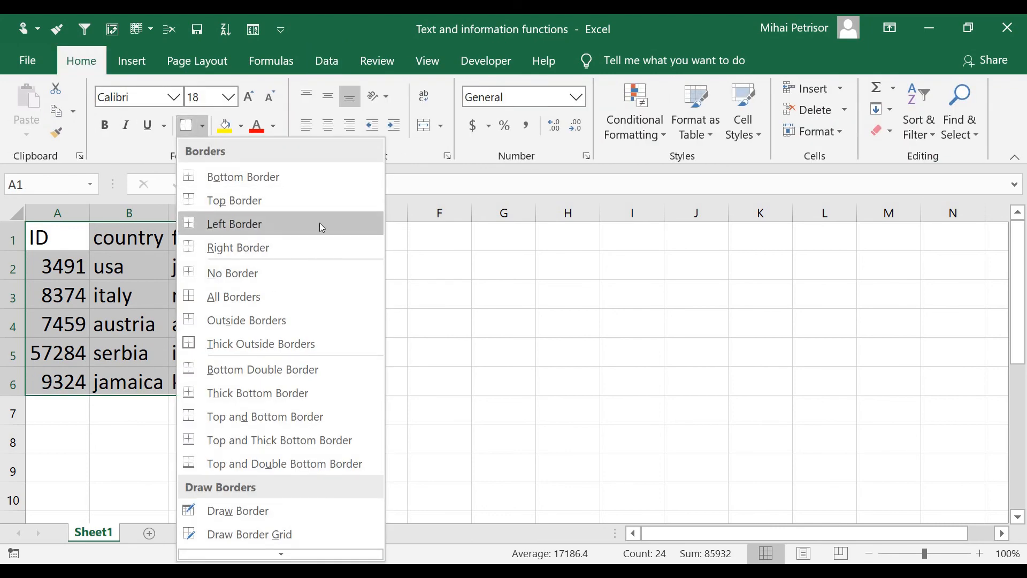
pyautogui.click(269, 297)
# Step: Fill the header cells A1:D1 with yellow
pyautogui.click(63, 231)
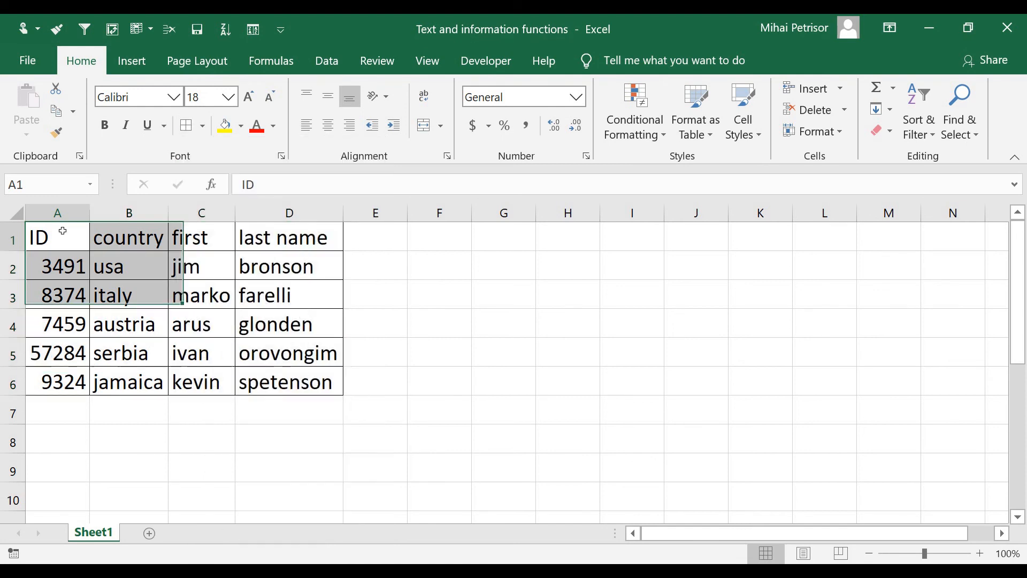
pyautogui.moveTo(63, 231); pyautogui.dragTo(242, 229)
pyautogui.click(224, 126)
pyautogui.click(243, 444)
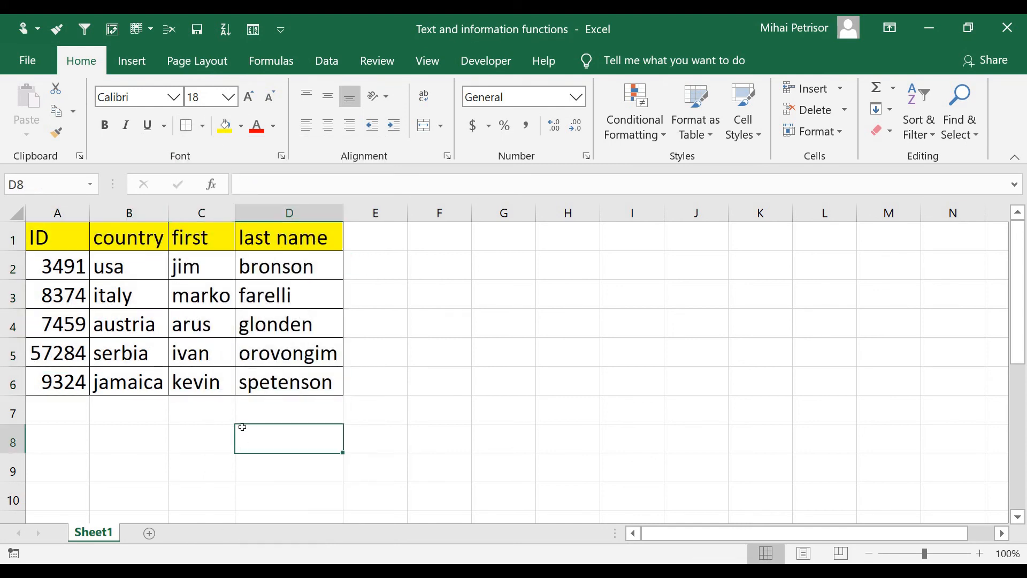
pyautogui.click(328, 356)
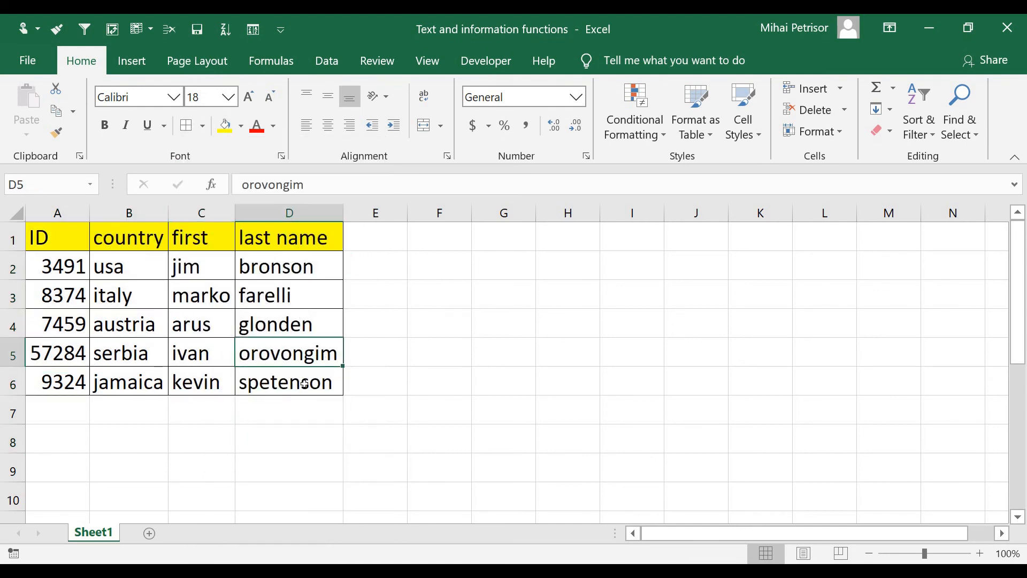